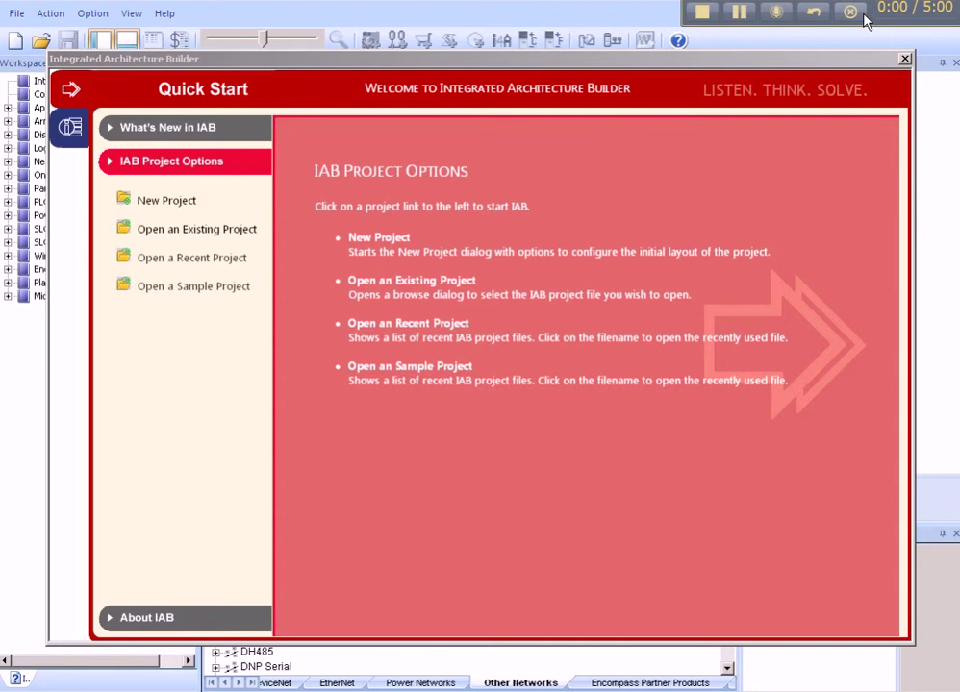
Step: Create a blank workspace named 304, then switch to the RACO TECH NOTES-304 PDF
click(170, 204)
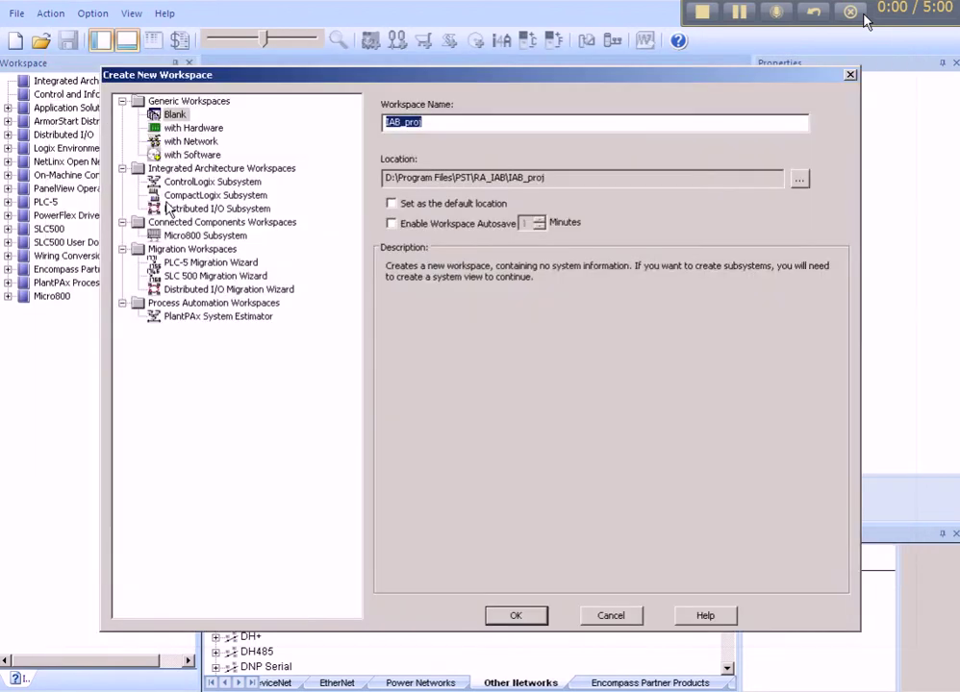
text(304)
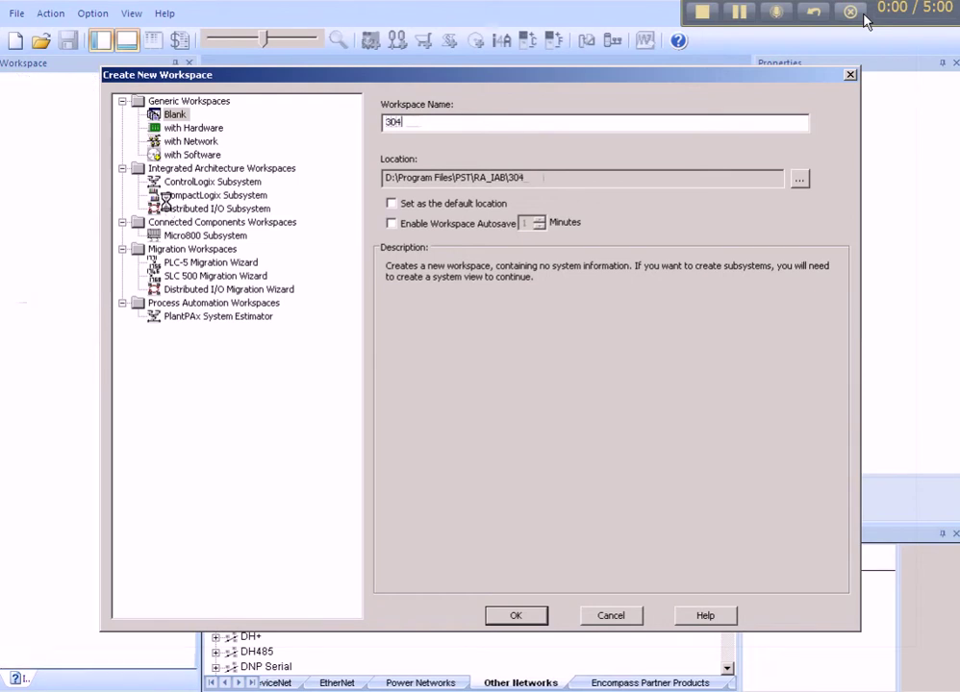
key(Return)
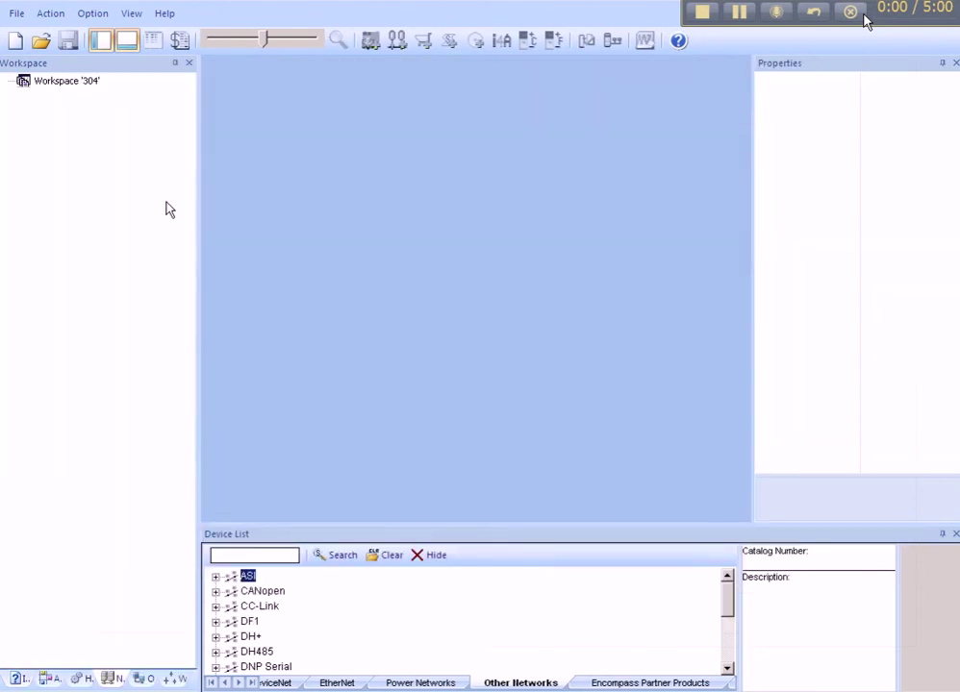
key(alt+Tab)
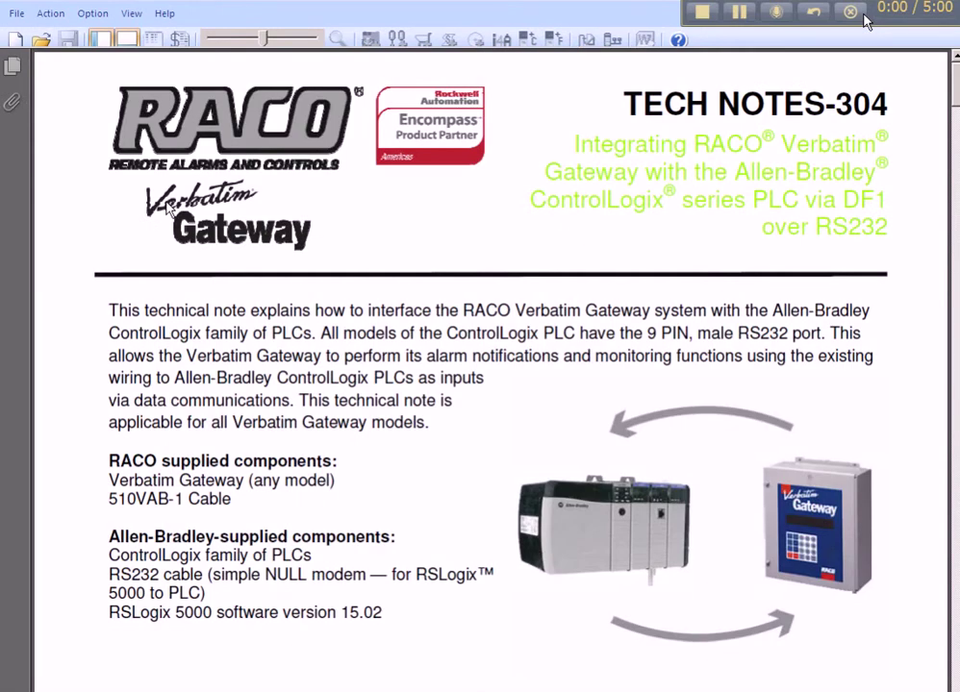
Step: Switch from the Tech Notes-304 PDF to the racoman.com website in the browser
key(alt+Tab)
key(alt+Tab)
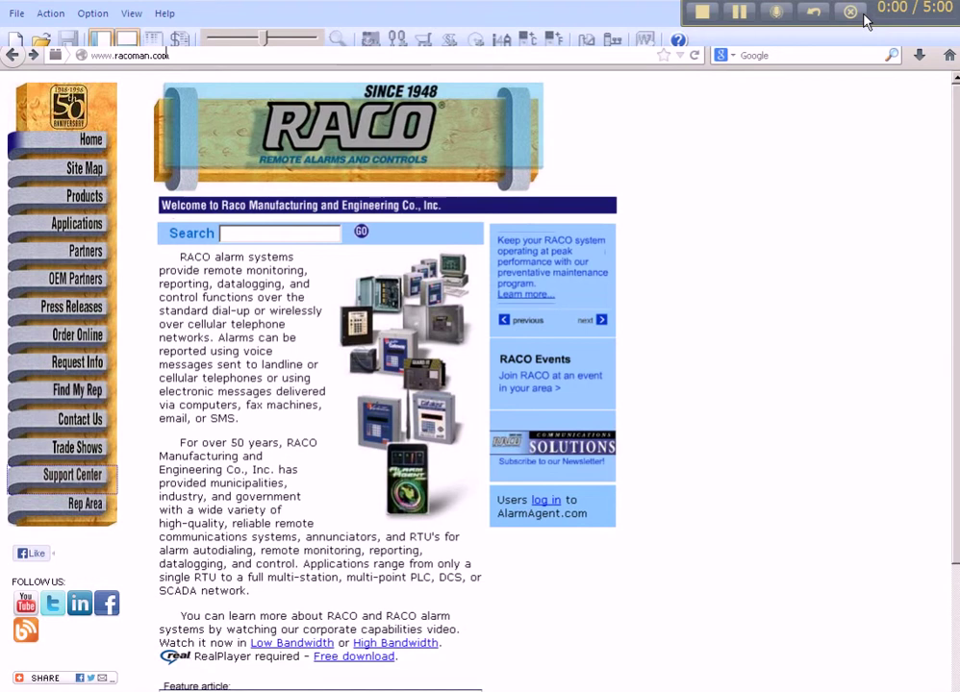
Step: Run a keyword search of RACO Support Center answers (14 results), then return to workspace 304
click(70, 477)
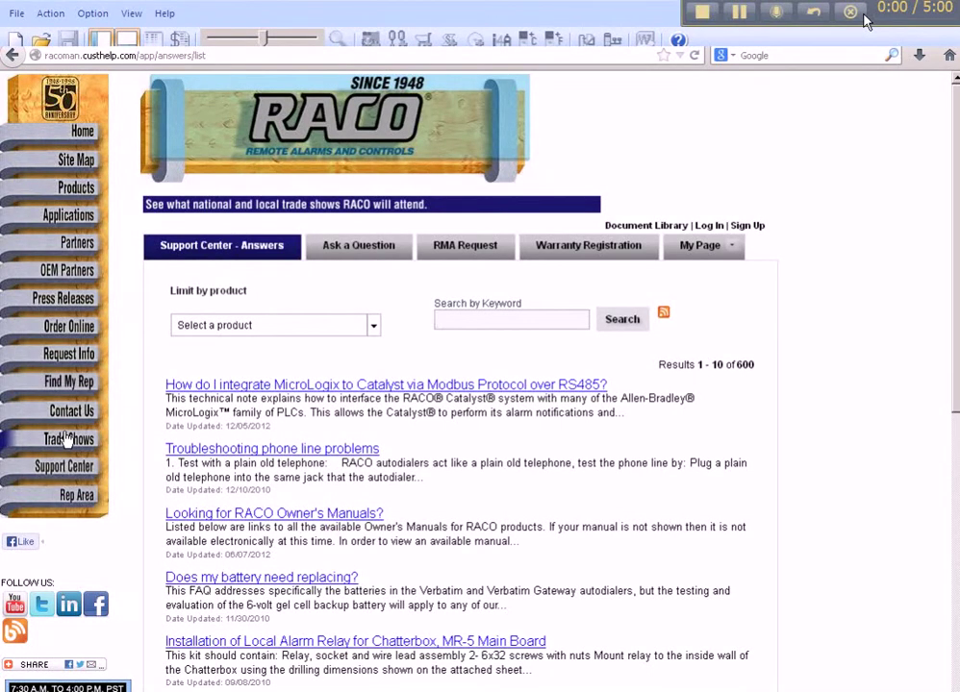
click(573, 318)
click(510, 338)
click(618, 321)
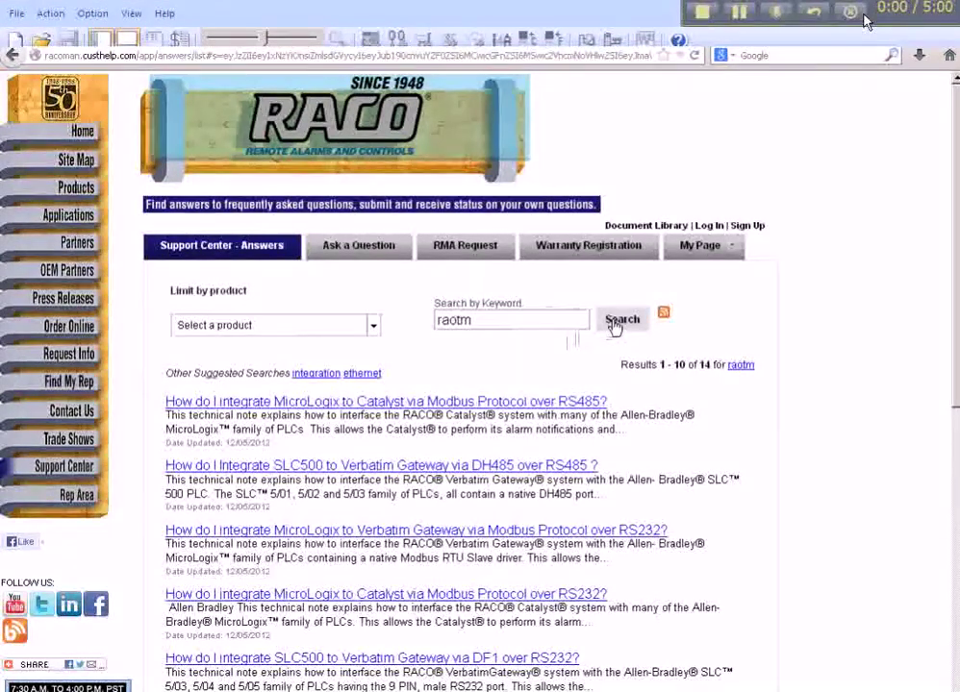
key(alt+Tab)
key(alt+Tab)
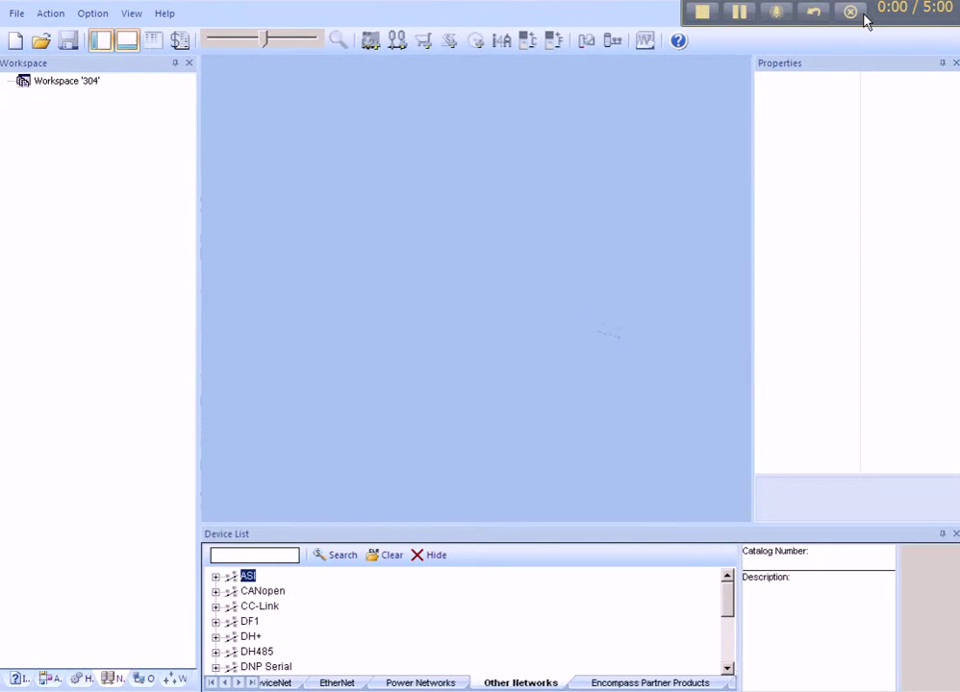
Step: Add a 4-slot ControlLogix processor chassis named CLogix001 to workspace 304
click(44, 40)
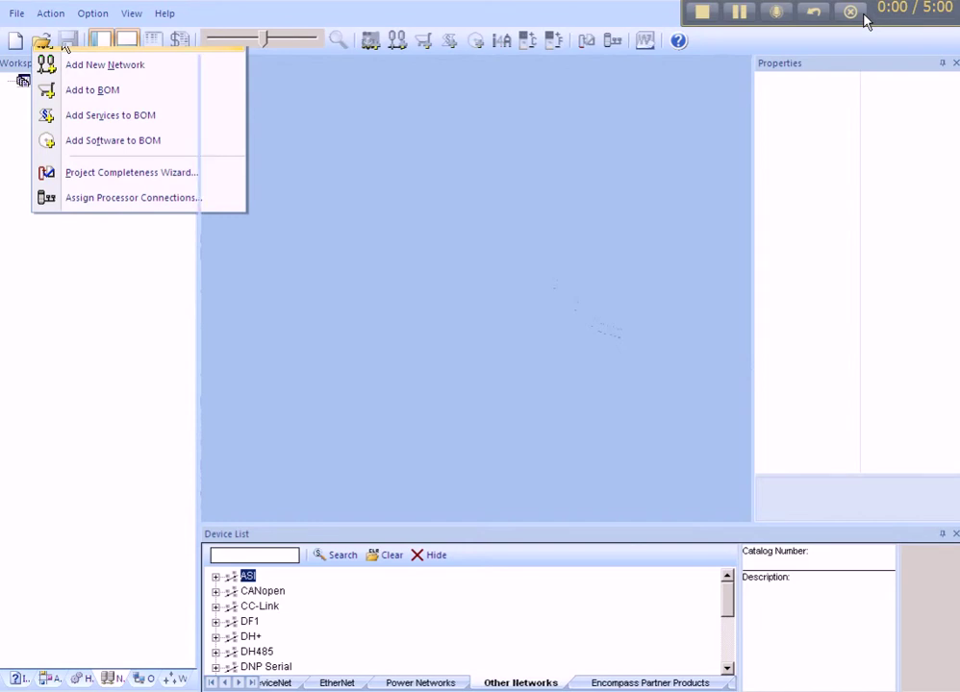
click(72, 63)
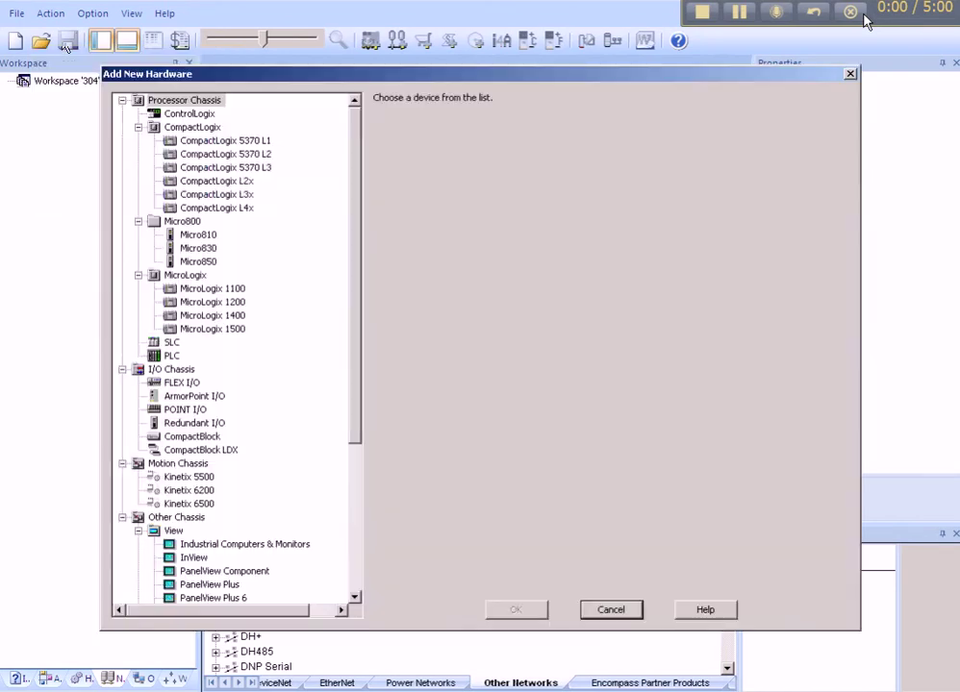
click(190, 113)
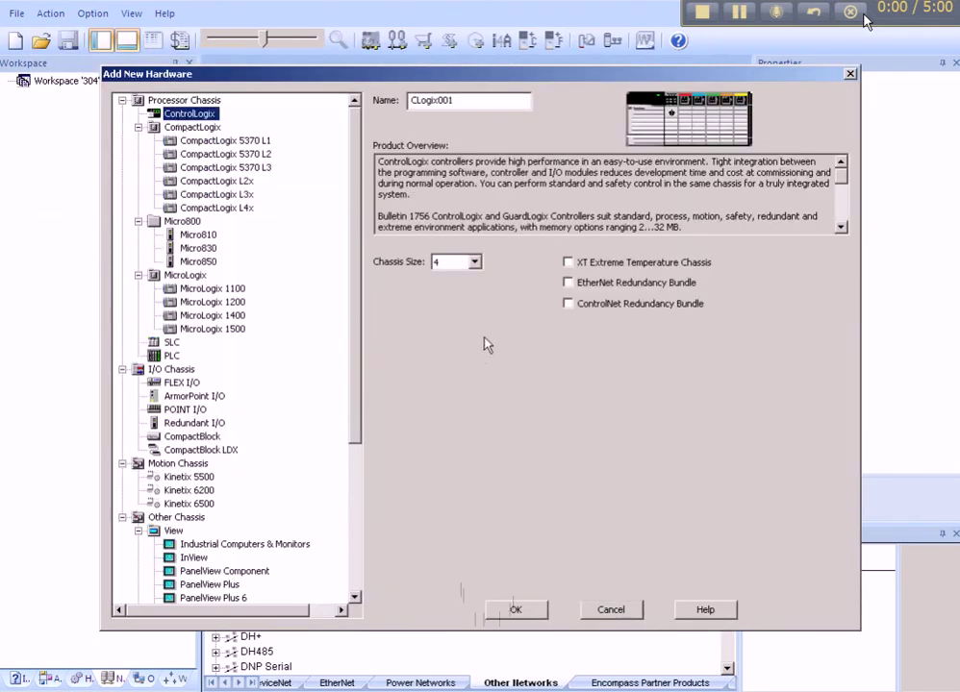
click(525, 619)
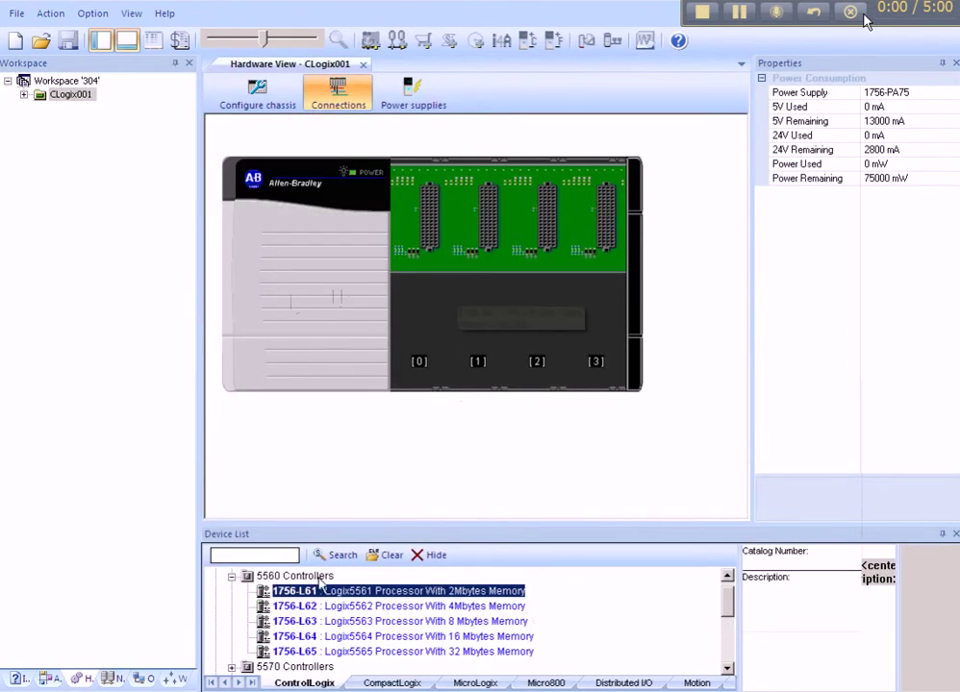
Step: Place a 1756-L61 controller from the Device List into slot 0 of CLogix001
click(332, 622)
click(316, 592)
drag(315, 593, 417, 342)
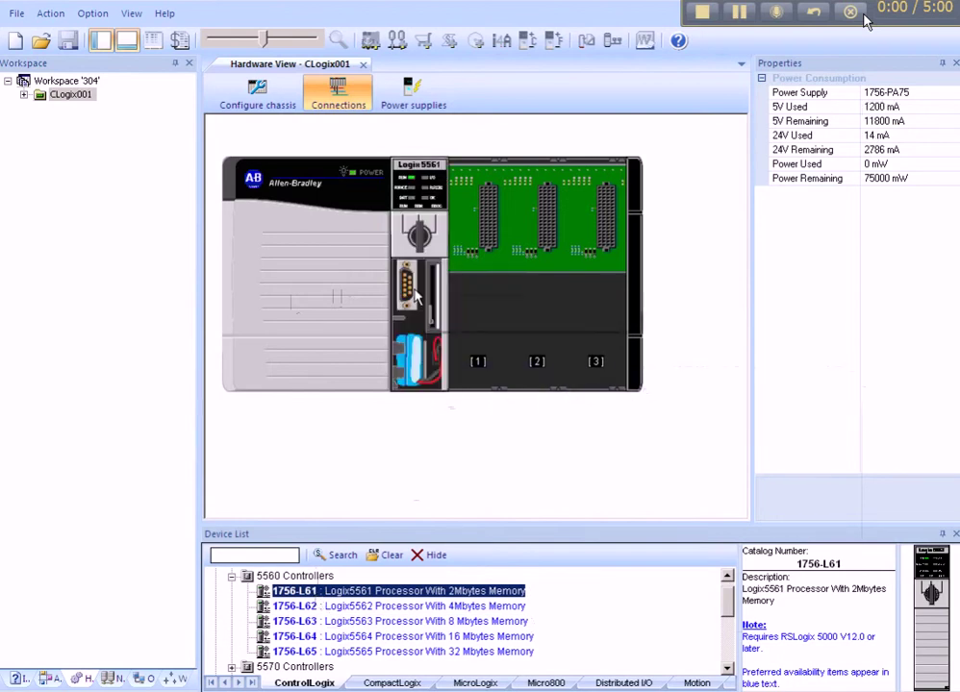
Step: Connect the 1756-L61 controller to a new DF1 network named DF1001
right_click(416, 291)
mouse_move(519, 355)
click(591, 357)
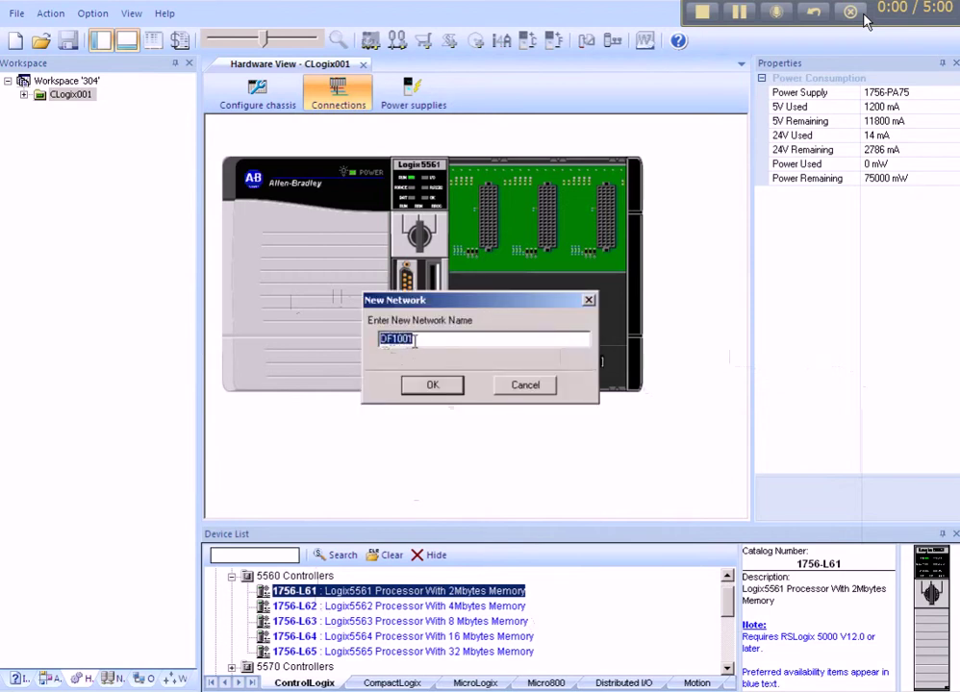
click(431, 386)
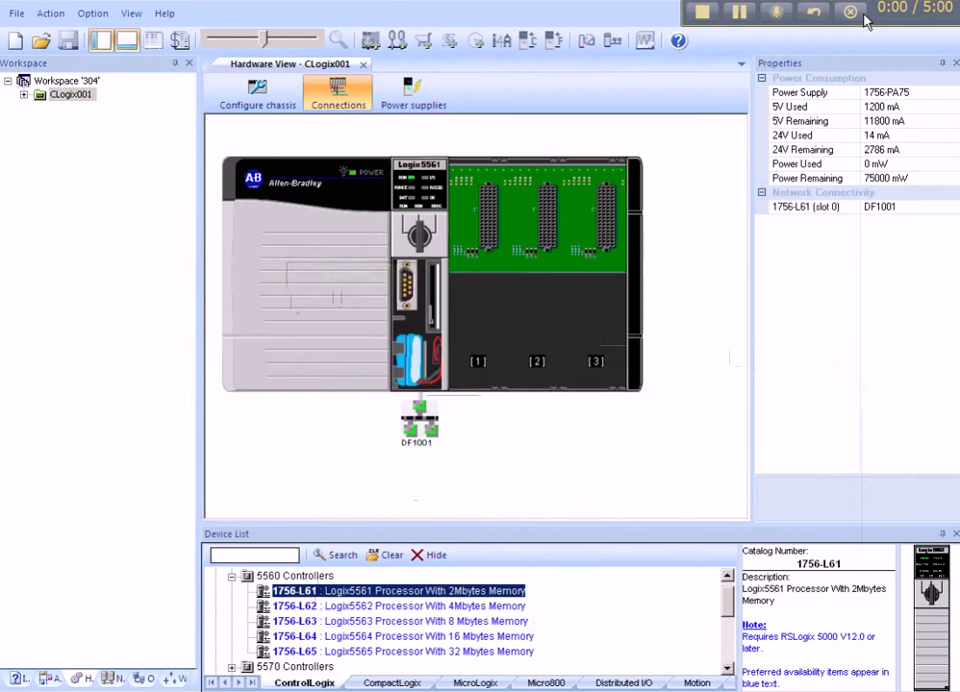
Step: Add the RACO Manufacturing Verbatim Gateway 321VPLC-4C-32AB as Device001 from Encompass Partner Products
right_click(59, 81)
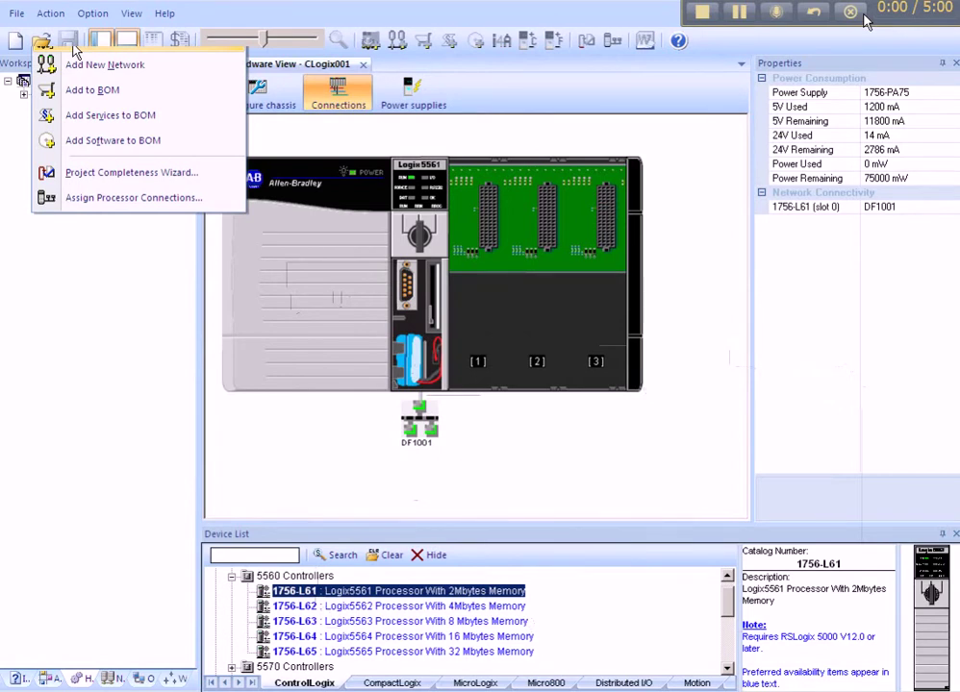
click(75, 50)
drag(354, 171, 360, 364)
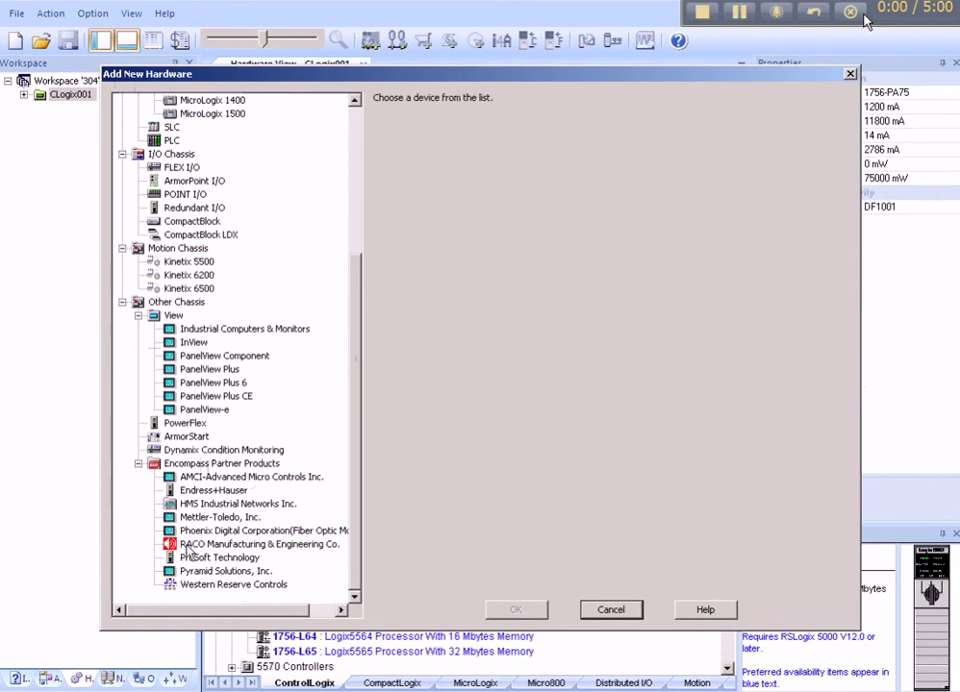
click(188, 544)
click(400, 260)
click(416, 274)
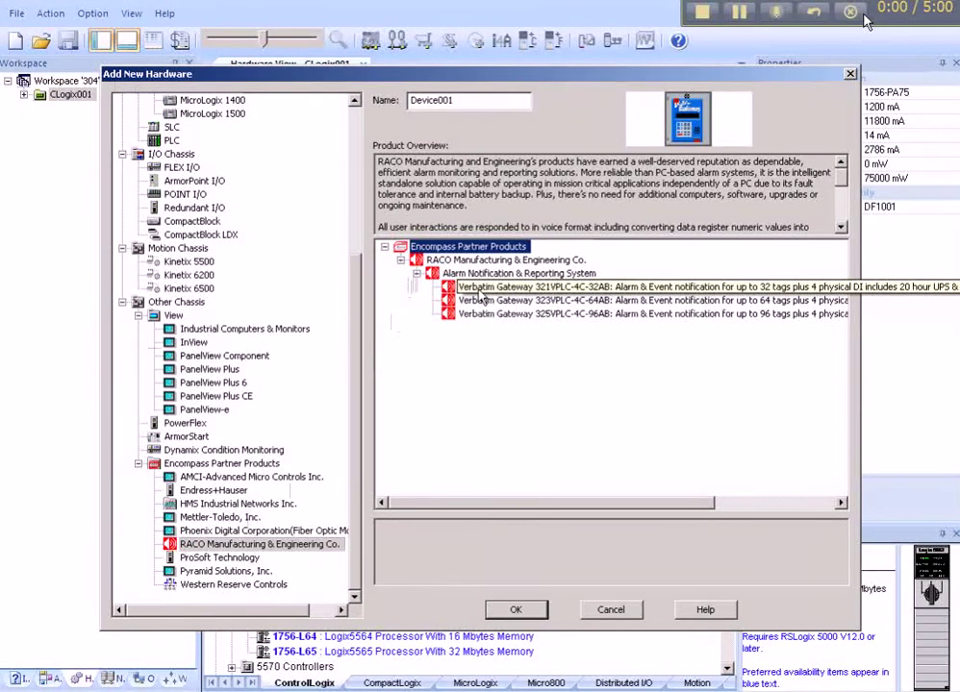
click(479, 292)
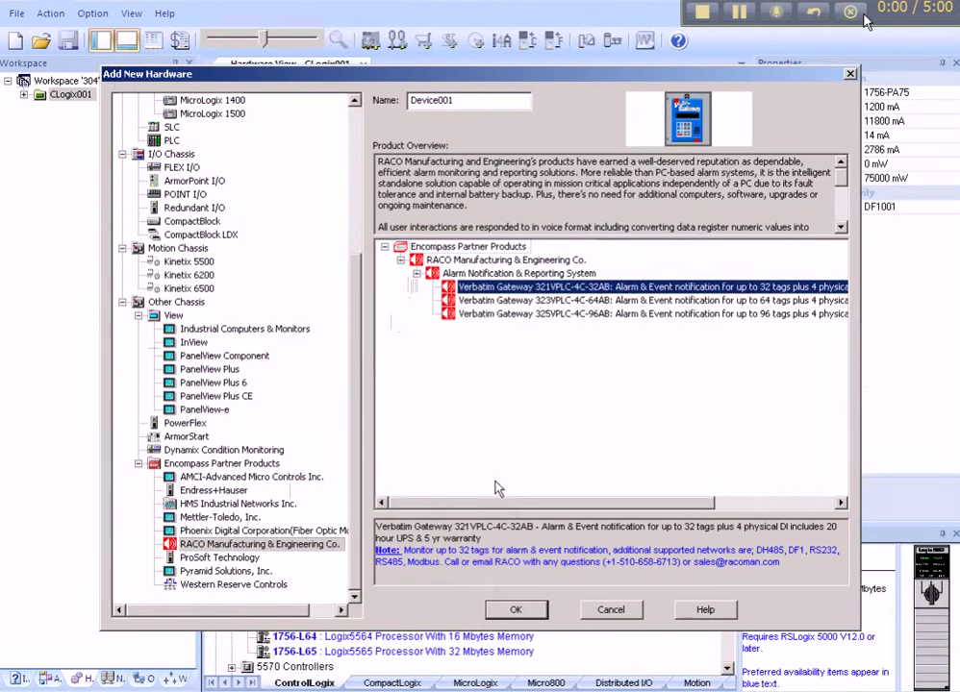
click(504, 615)
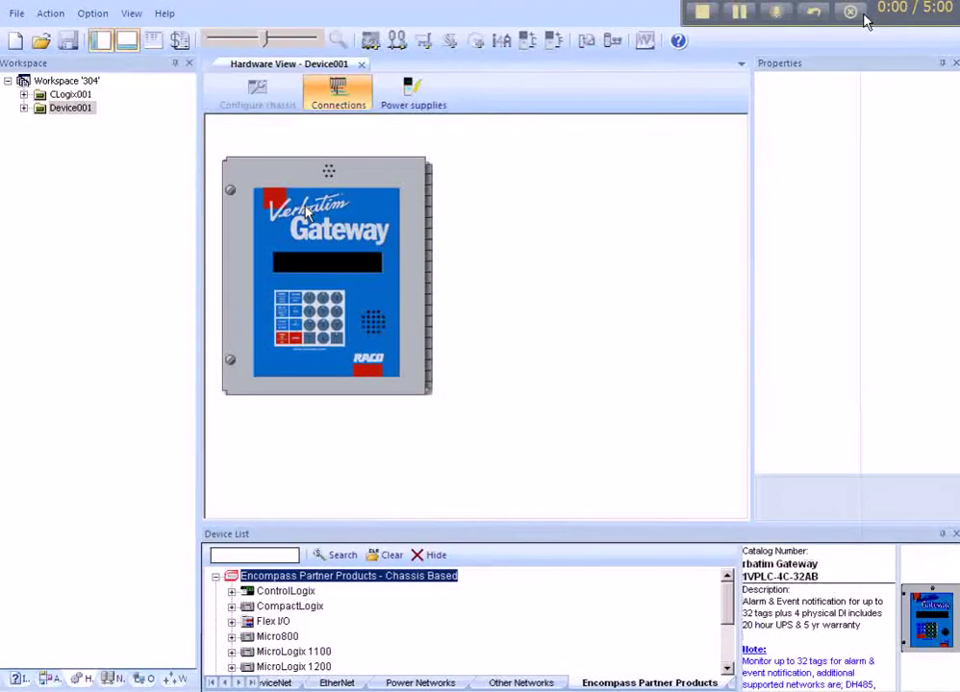
Step: Connect the Verbatim Gateway's Port 2 to the DF1001 network
right_click(306, 213)
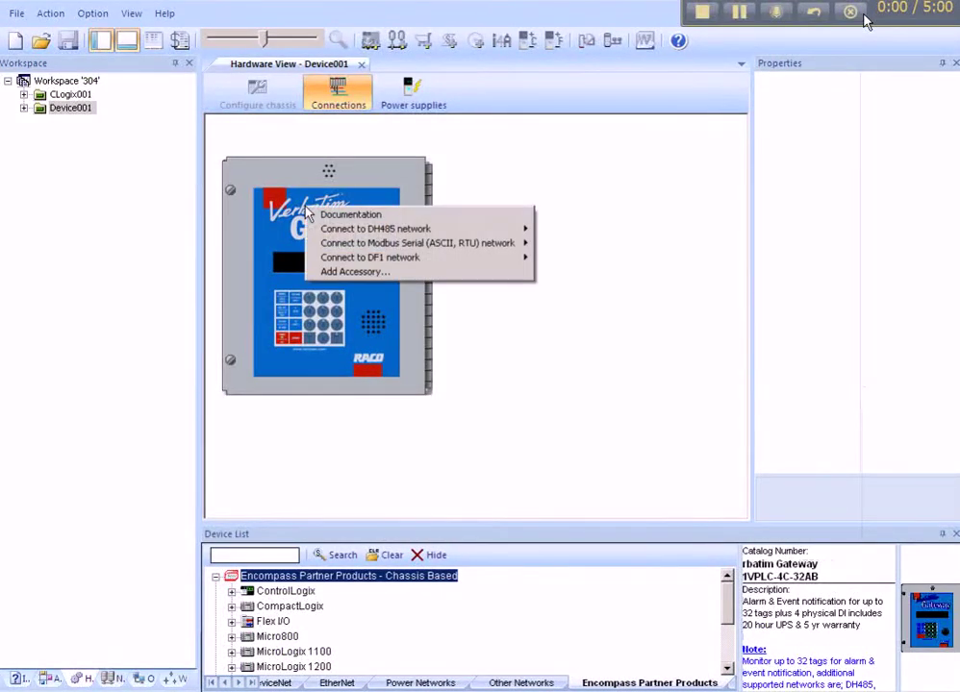
mouse_move(423, 257)
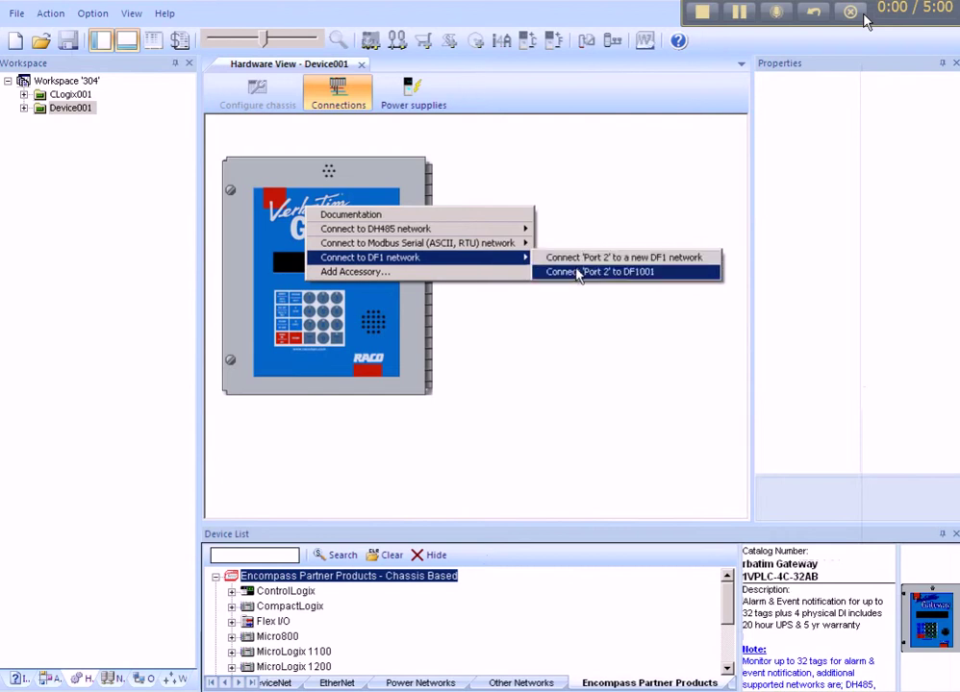
click(577, 272)
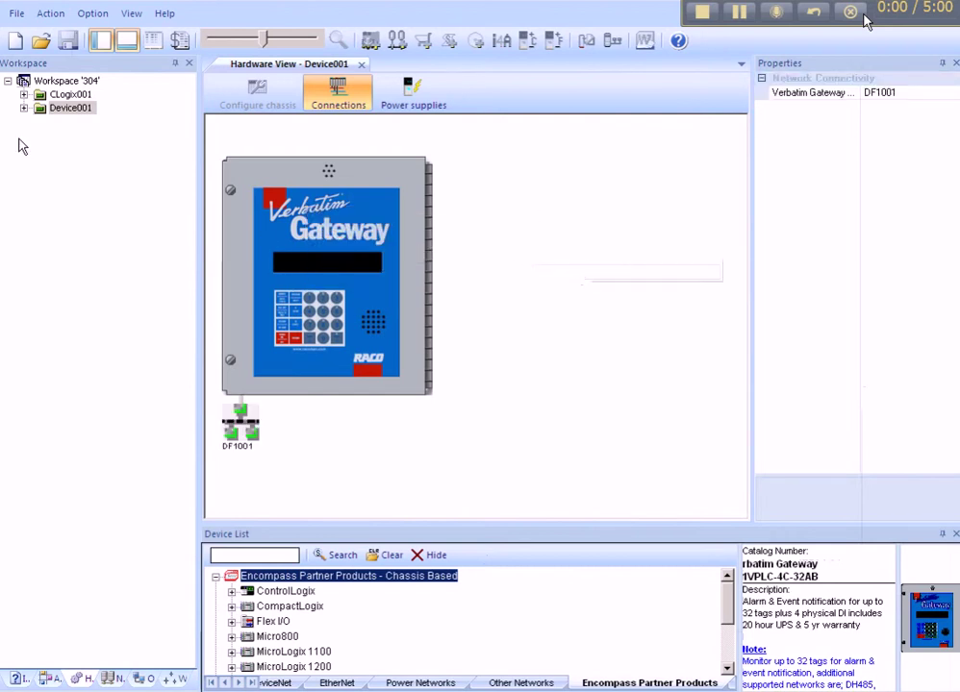
Step: Rename Device001 to VerbatimGateway
right_click(62, 111)
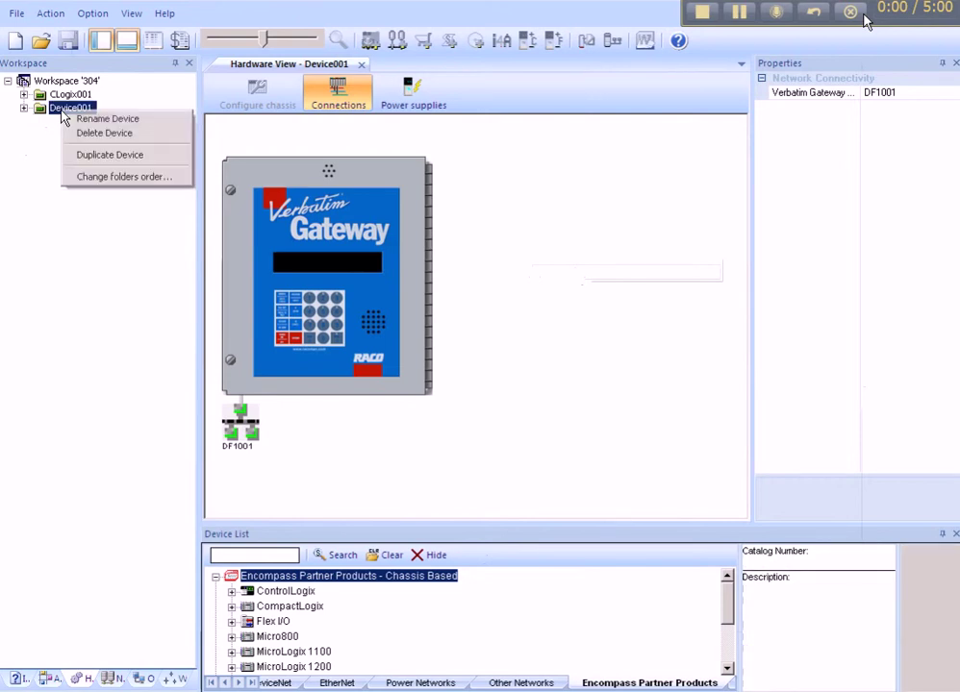
click(70, 121)
text(VerbatimGateway)
key(Return)
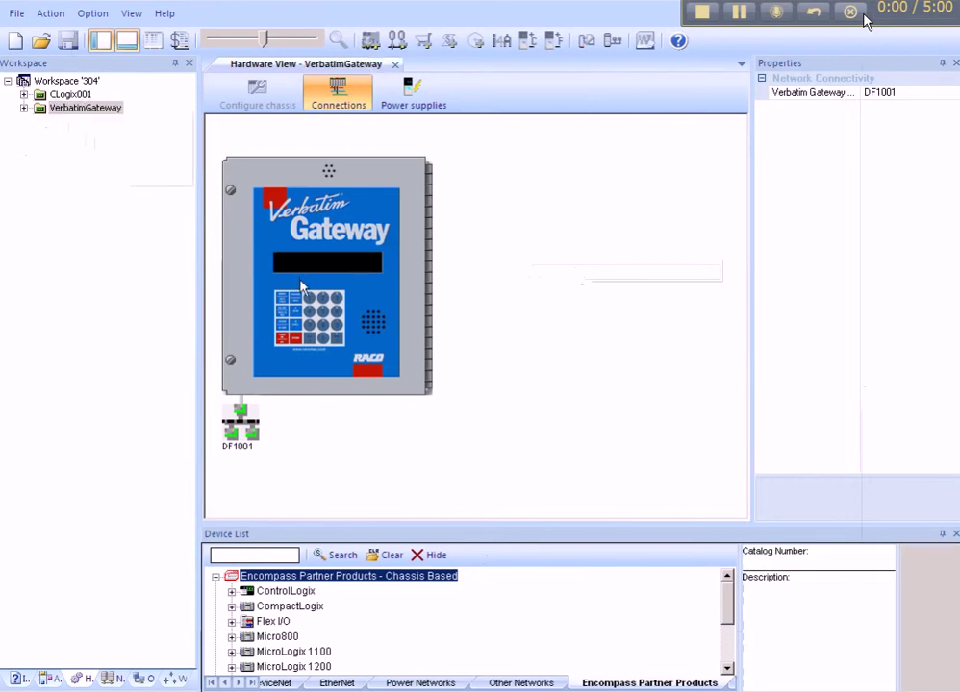
Step: Attach a quantity-1 510VAB-1 NULL Modem serial Cable accessory to VerbatimGateway
right_click(302, 284)
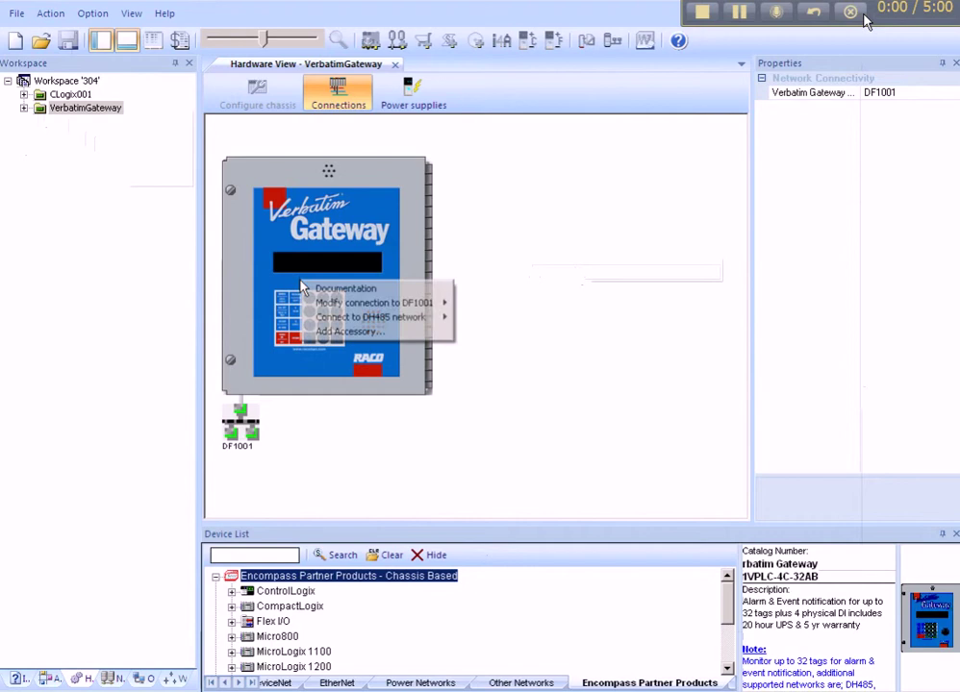
click(347, 332)
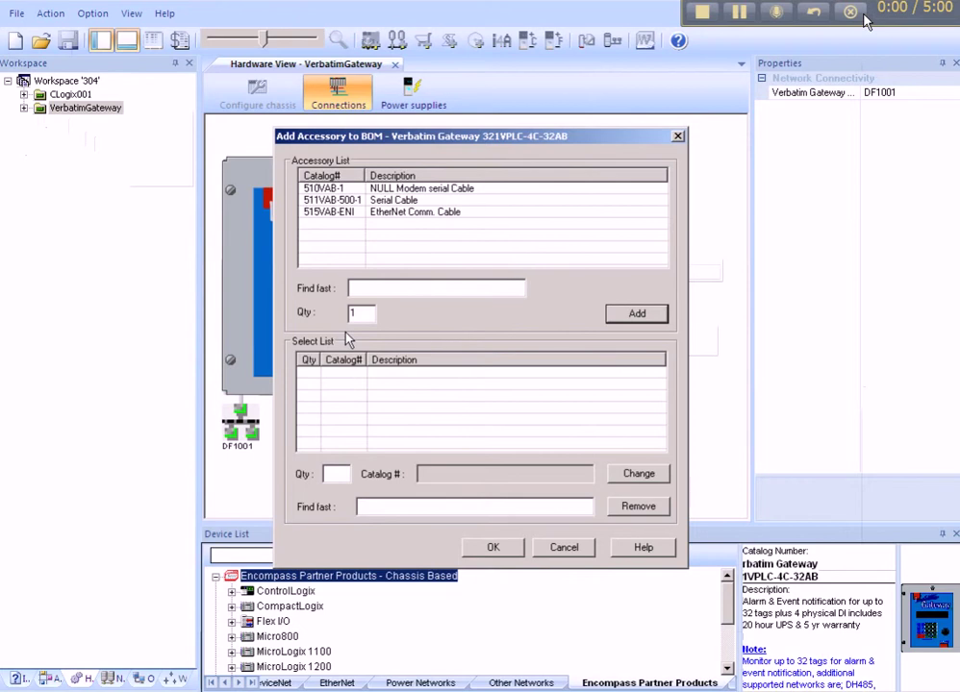
click(330, 188)
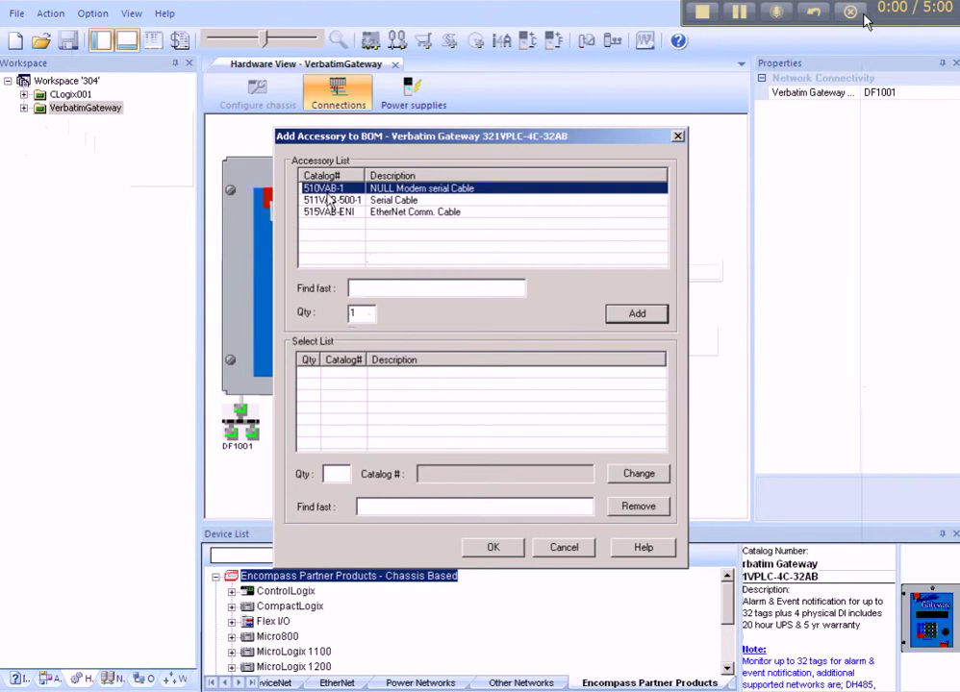
click(622, 318)
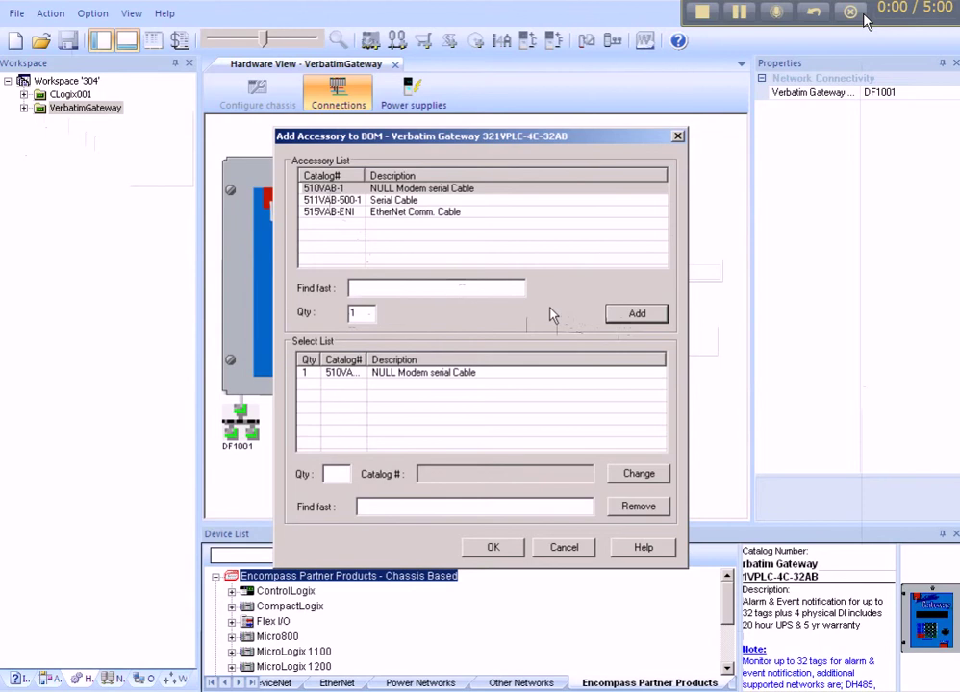
click(493, 547)
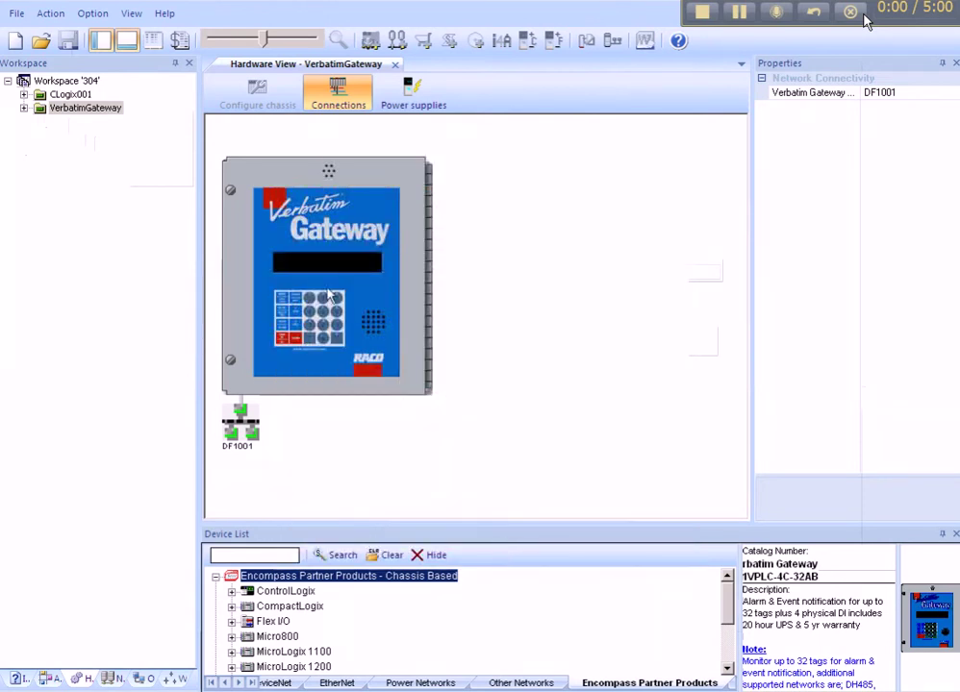
Step: Display the DF1001 network view with CLogix001 at node 0 and VerbatimGateway at node 1
click(112, 679)
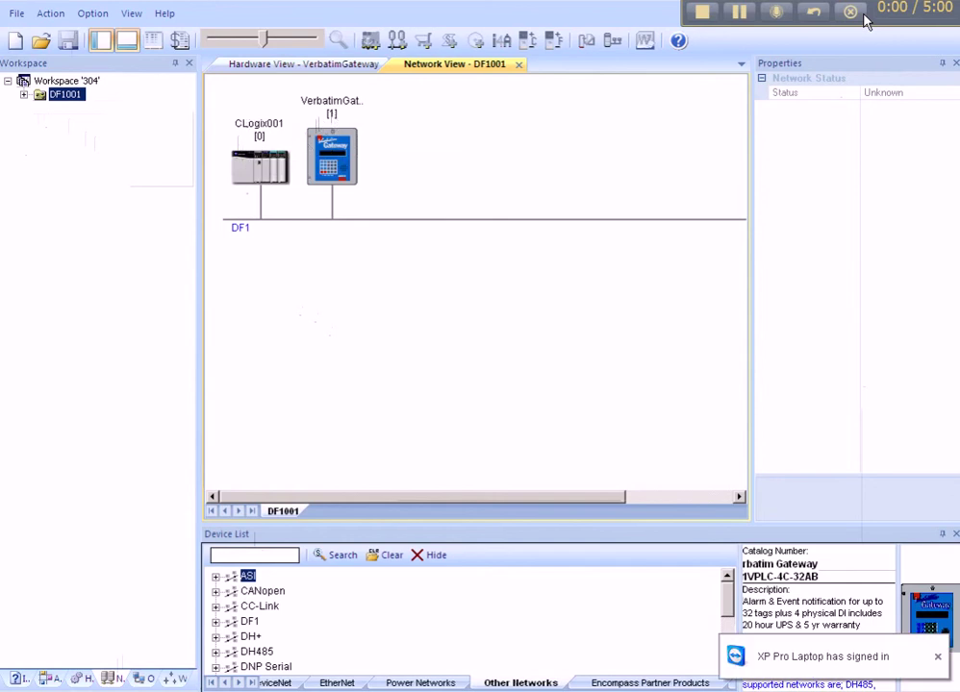
click(16, 12)
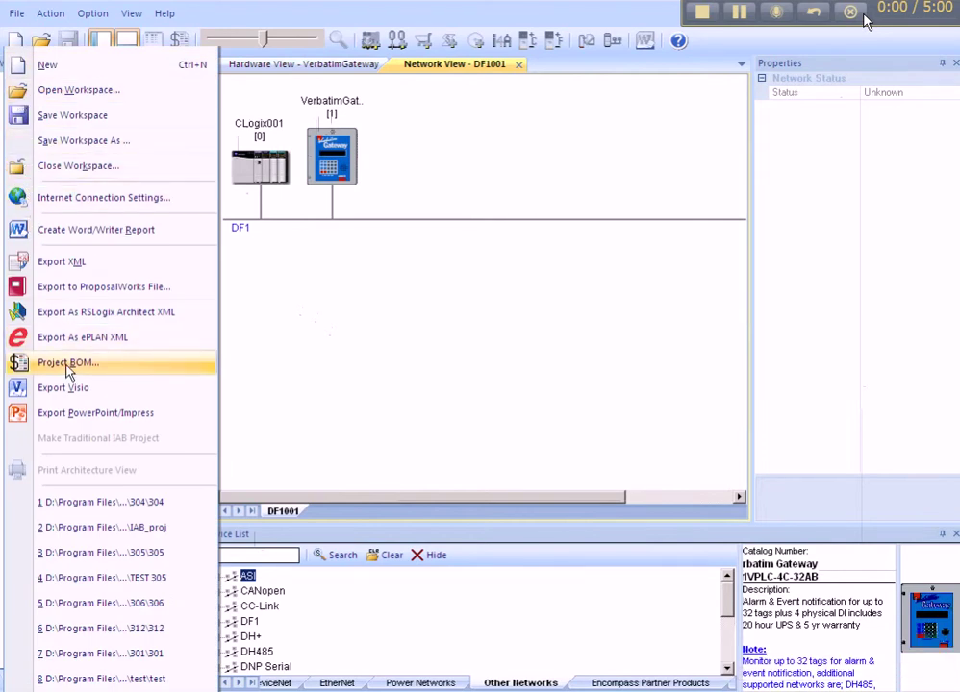
Step: Save workspace 304, generate the Project BOM totalling 8007.00, then close it
click(68, 367)
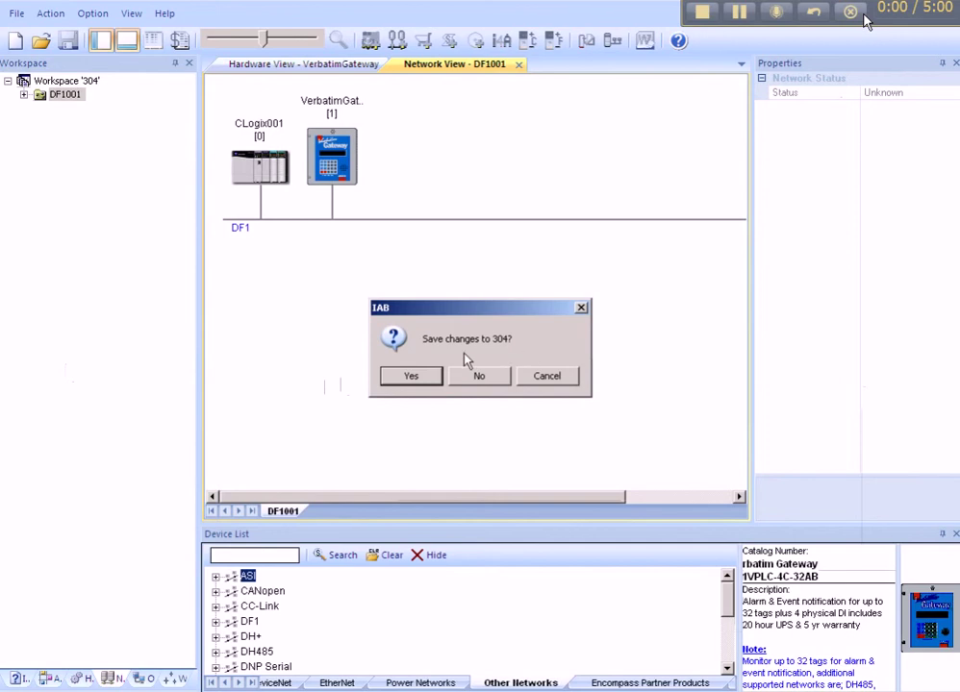
click(417, 375)
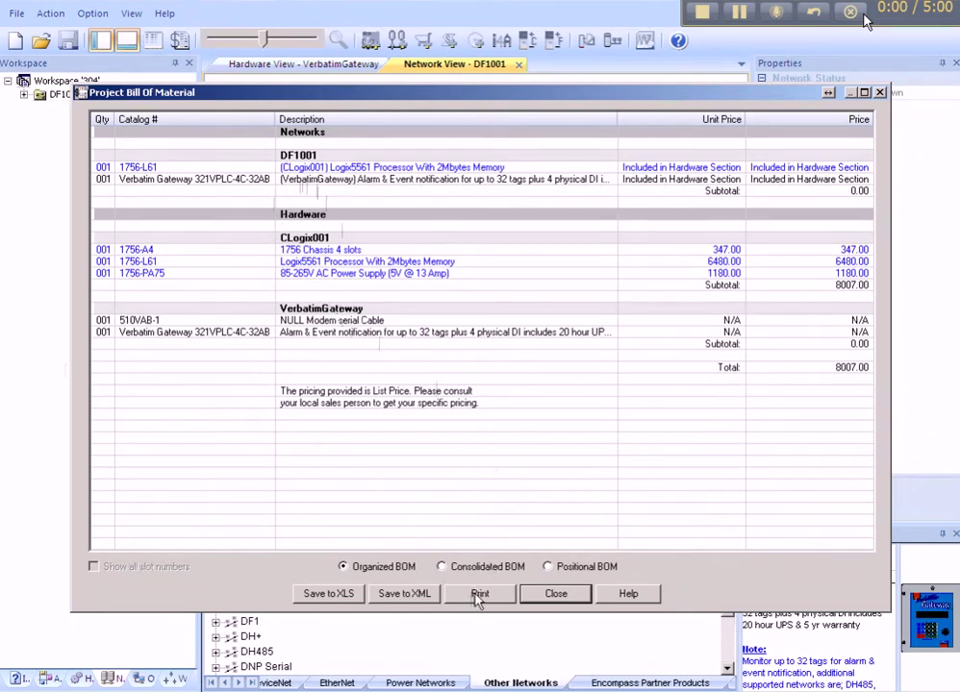
click(556, 595)
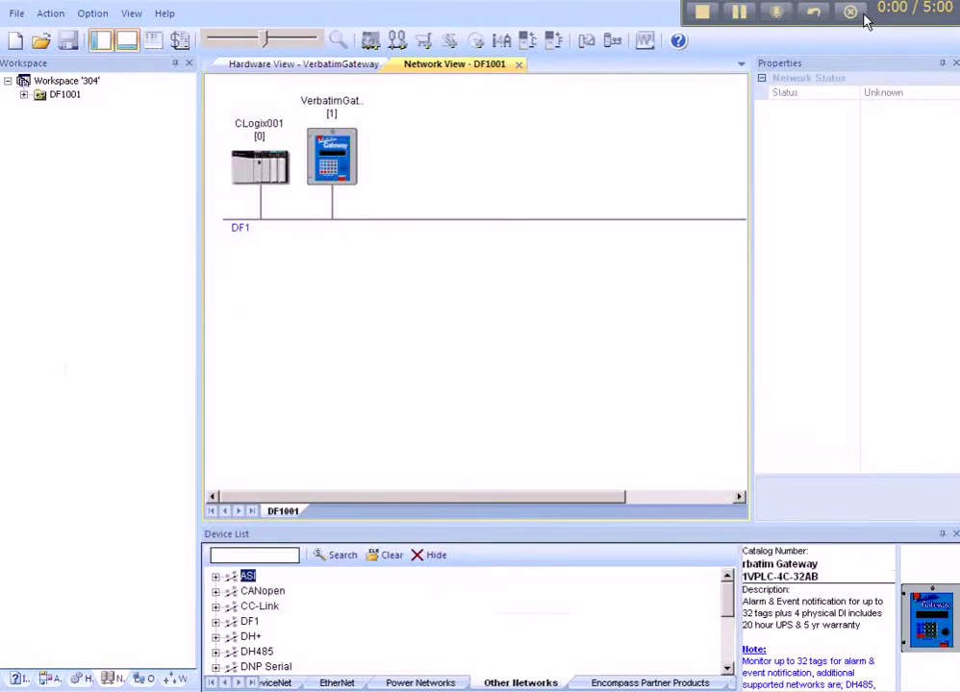
right_click(32, 45)
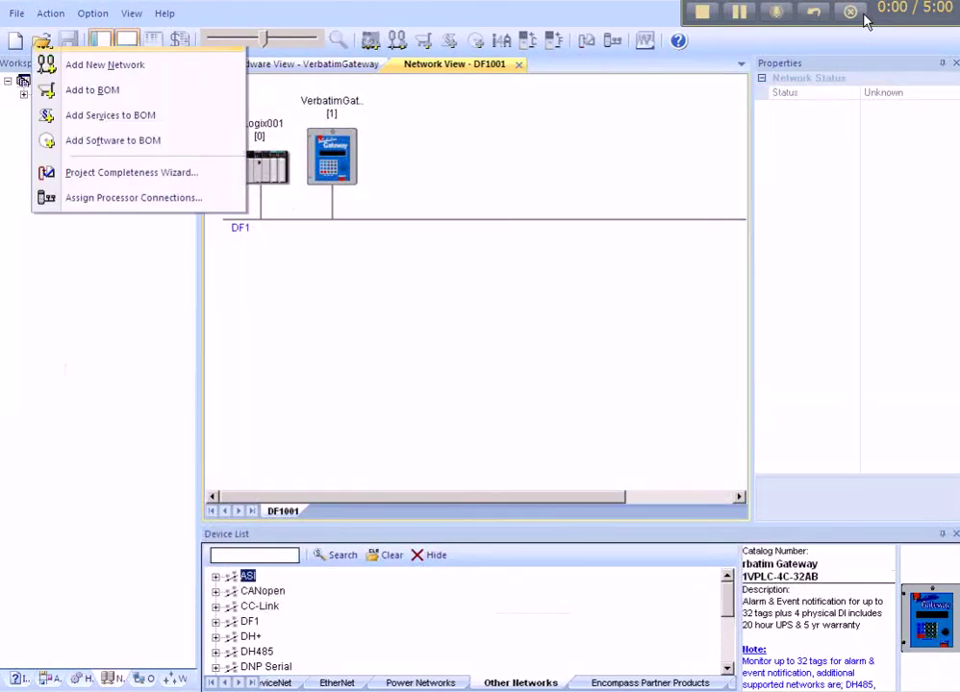
click(89, 172)
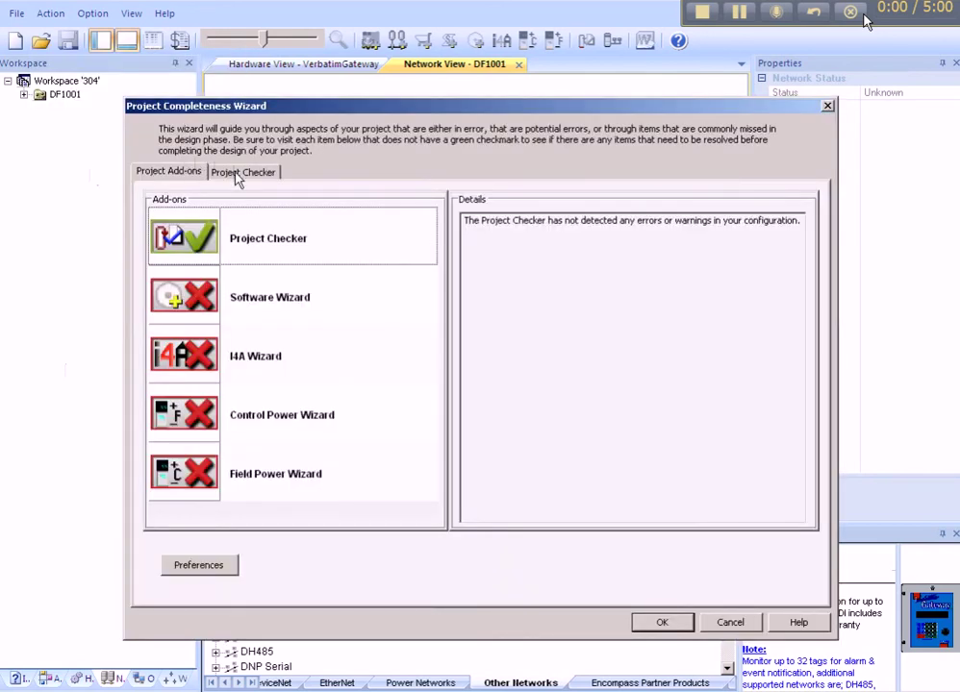
click(241, 173)
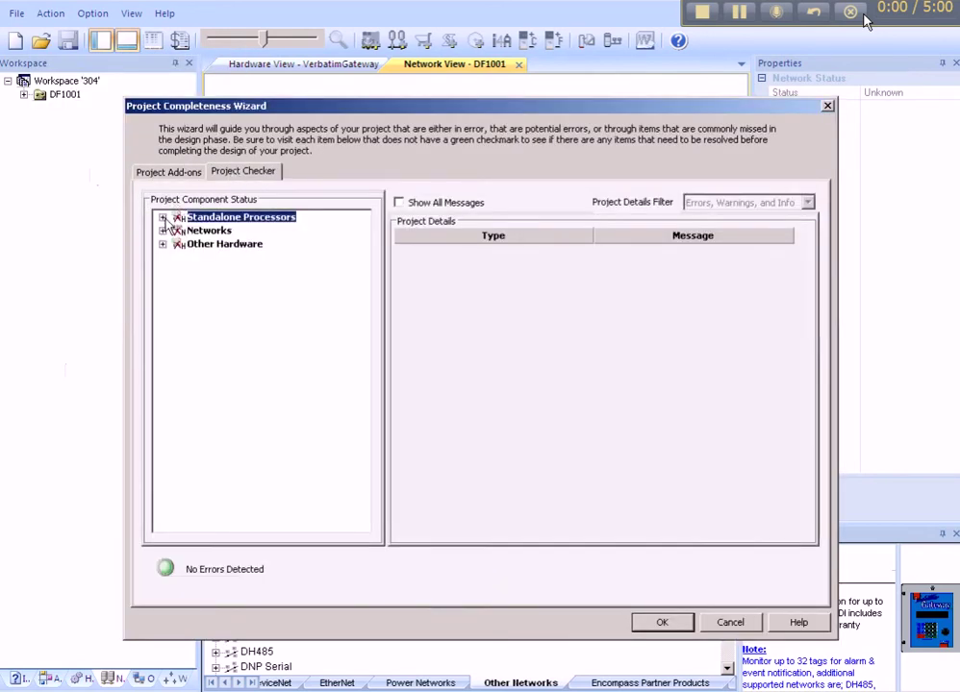
click(162, 218)
click(201, 232)
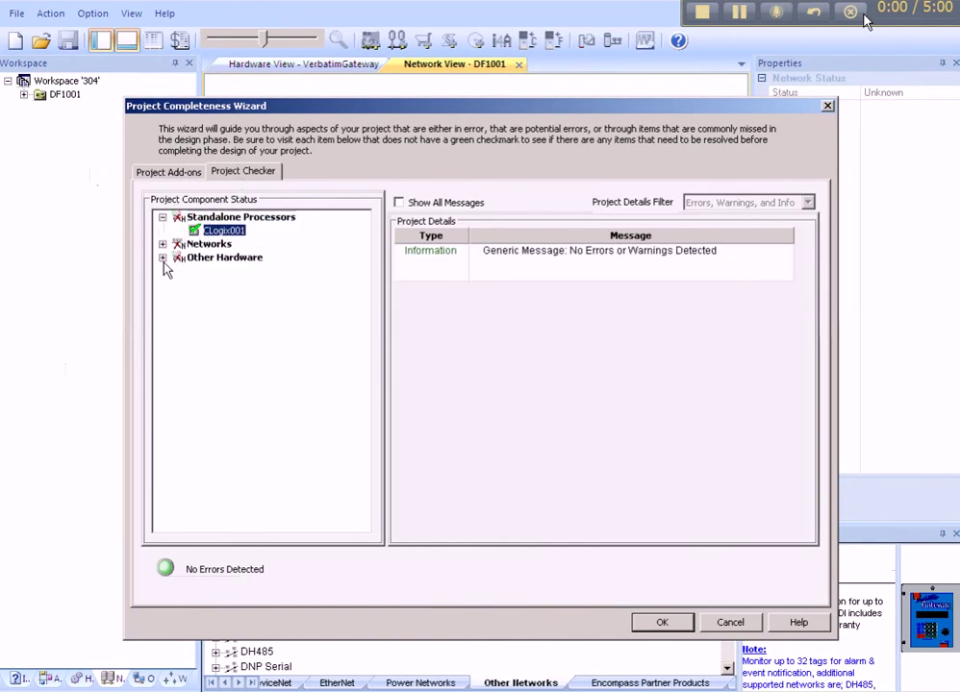
click(163, 259)
click(211, 273)
click(162, 245)
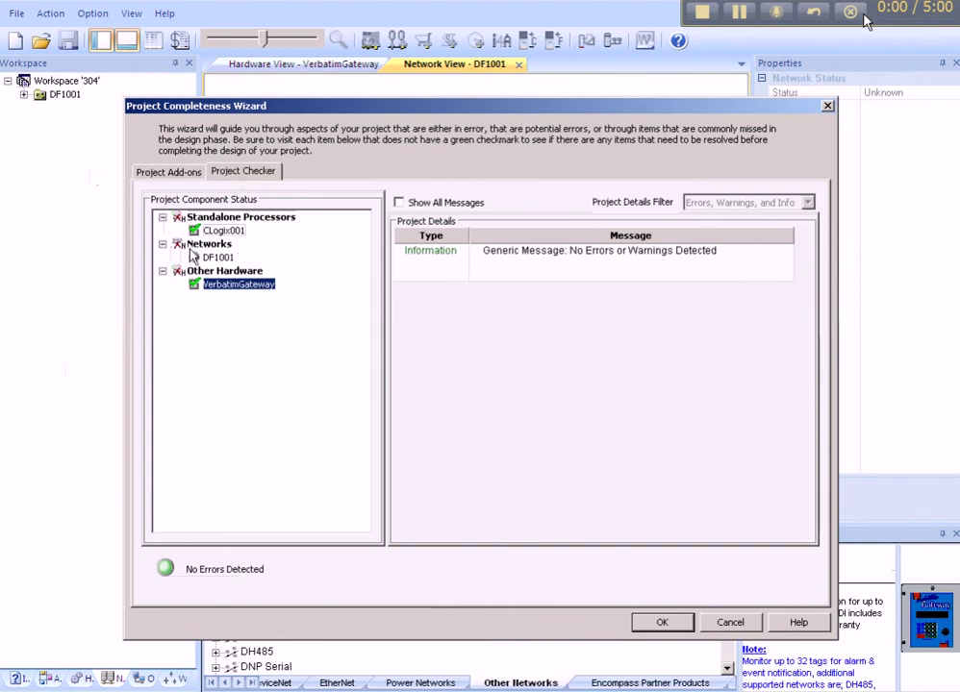
click(664, 622)
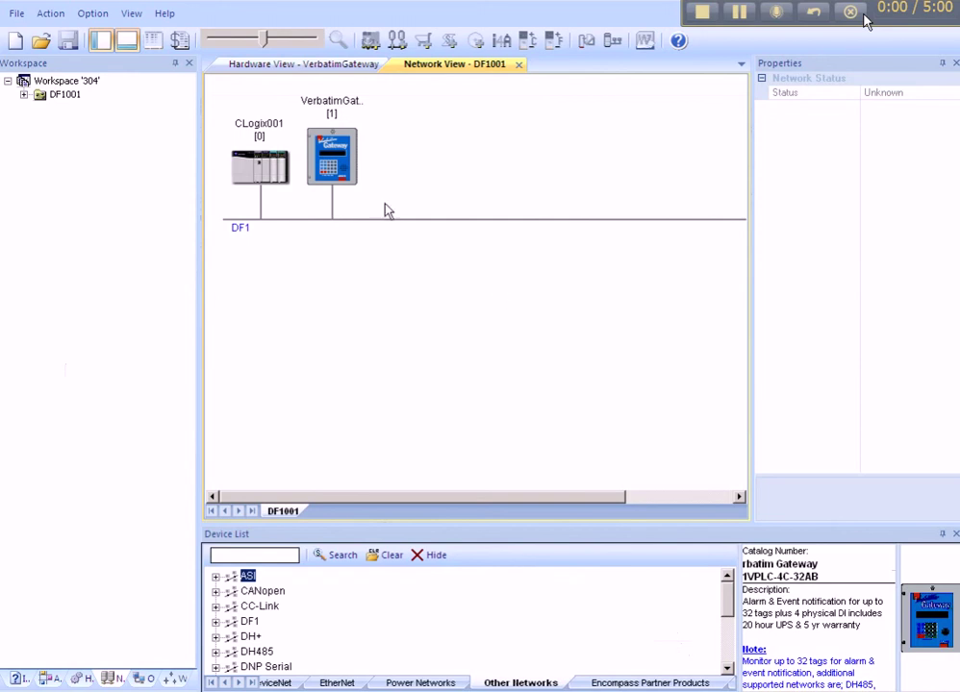
Step: Open RACO Manufacturing & Engineering Co.'s Encompass Partner literature for the Verbatim Gateway
click(179, 40)
mouse_move(252, 170)
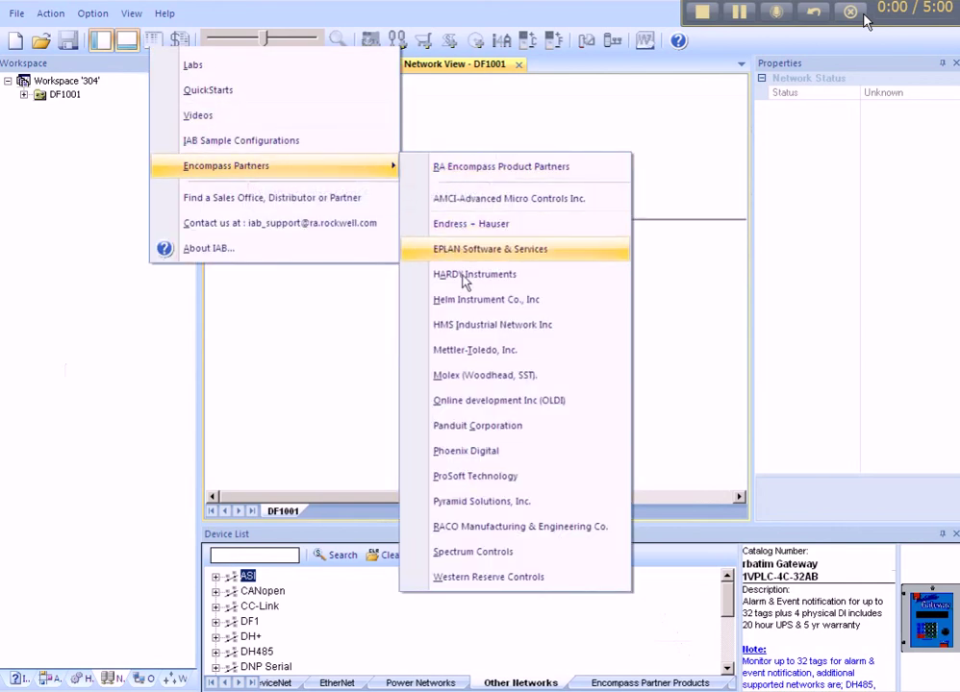
click(479, 527)
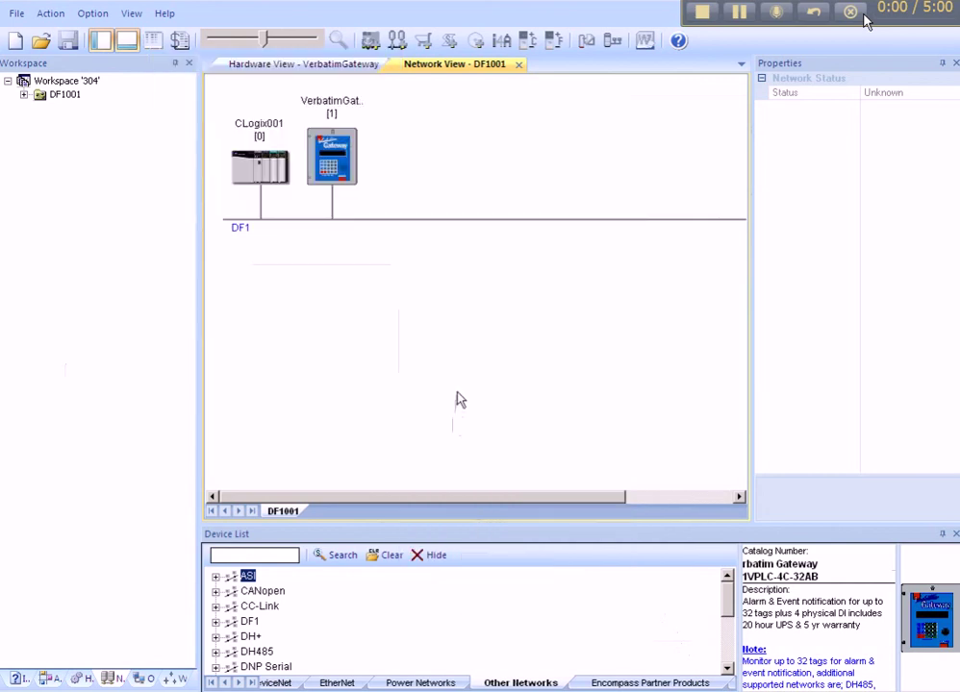